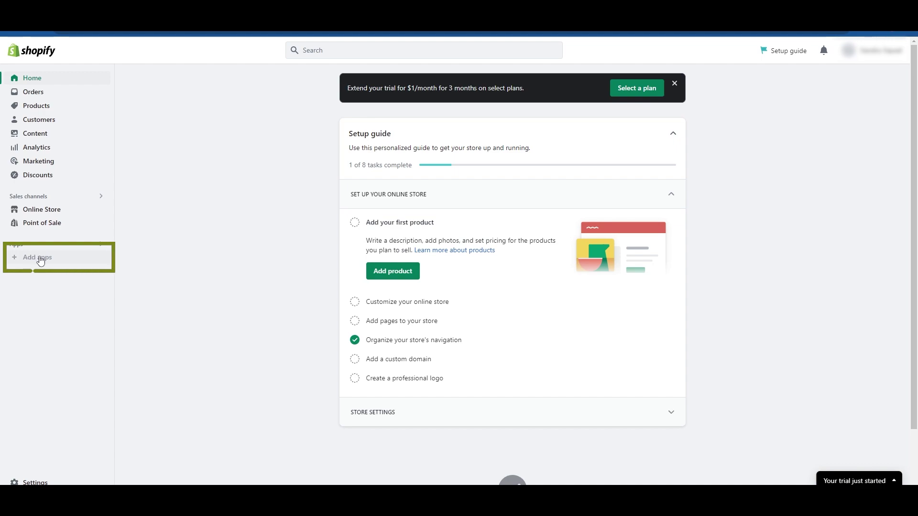
Search the Shopify admin for 'desers' with and without the Apps filter, then bring up app recommendations
{"action": "left_click", "coordinate": [423, 50]}
{"action": "type", "text": "desers"}
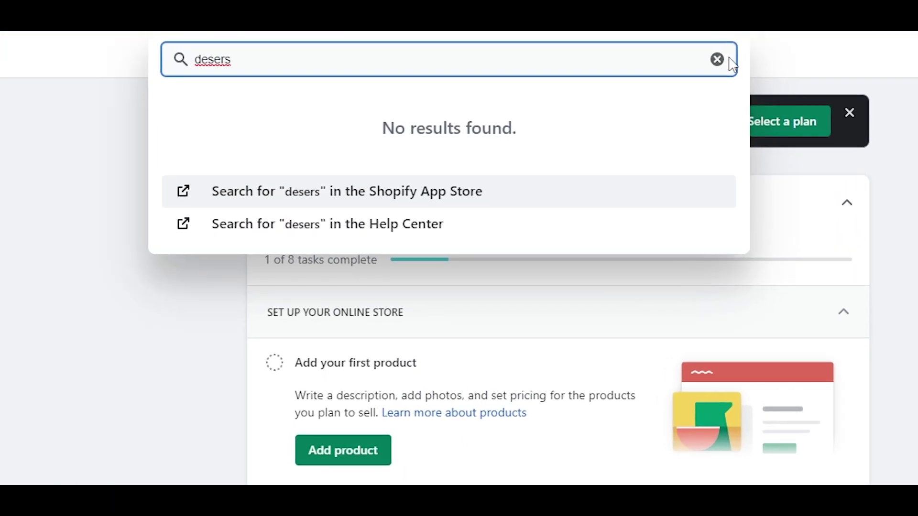
{"action": "left_click", "coordinate": [717, 59]}
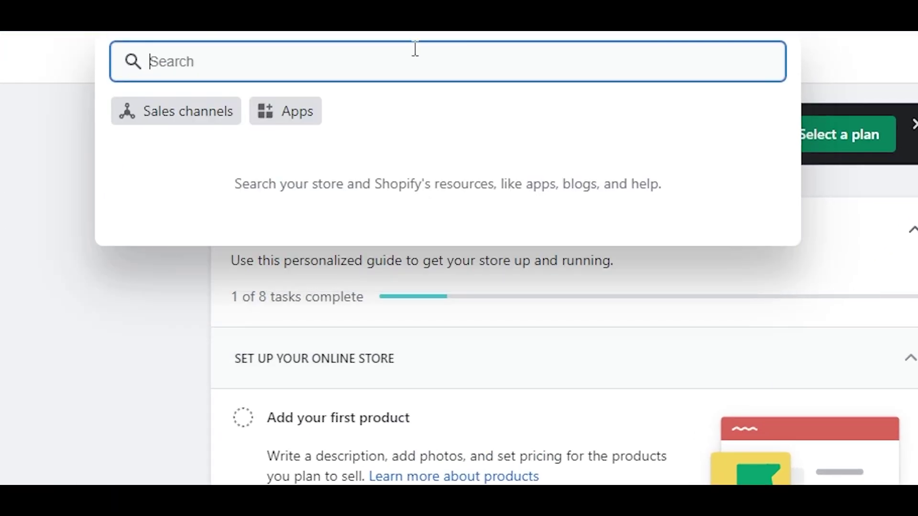
{"action": "left_click", "coordinate": [306, 105]}
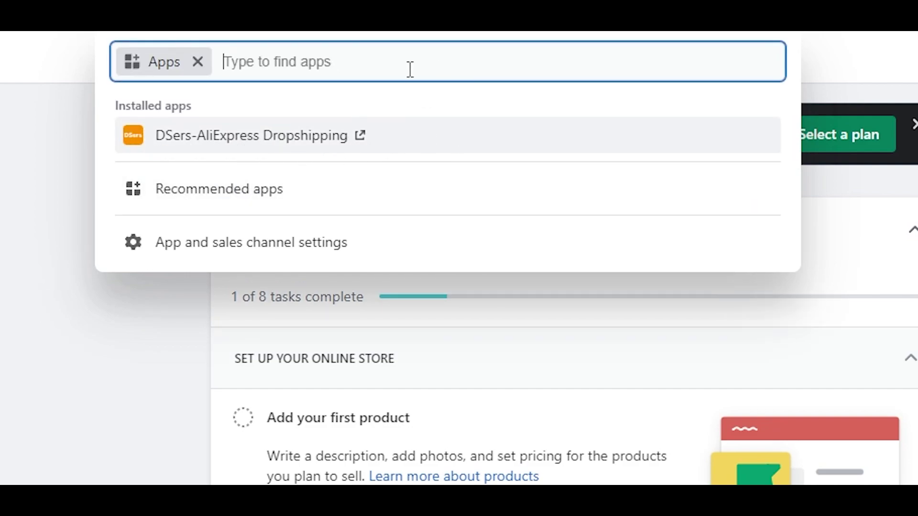
{"action": "left_click", "coordinate": [197, 66]}
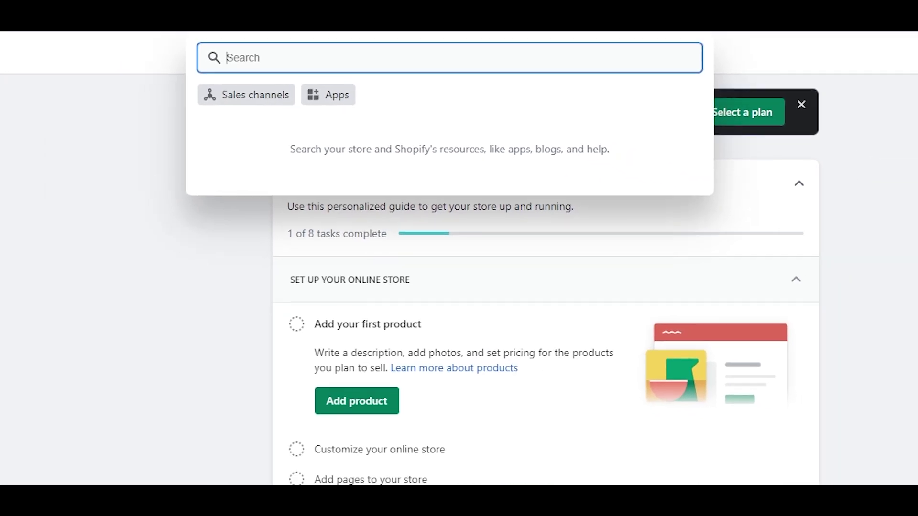
{"action": "left_click", "coordinate": [38, 258]}
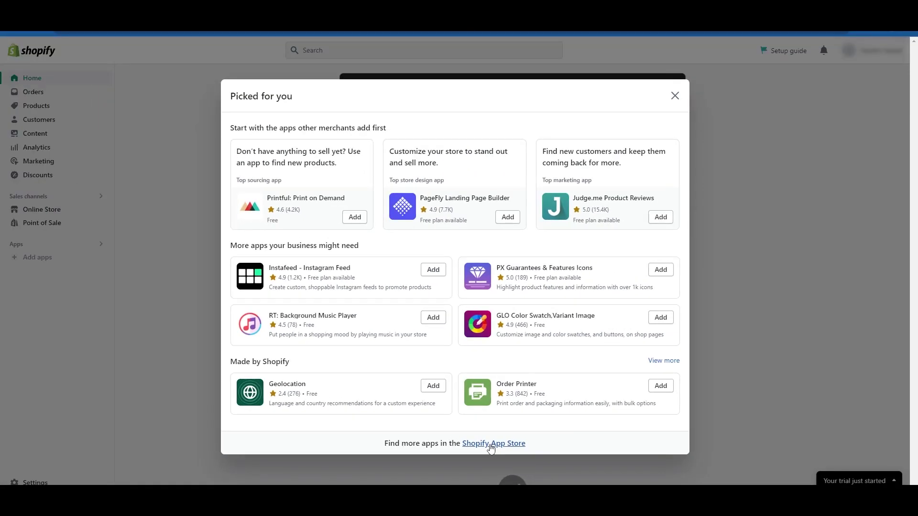
Search the Shopify App Store for 'dropshipping' and launch the DSers-AliExpress Dropshipping app
{"action": "left_click", "coordinate": [492, 444]}
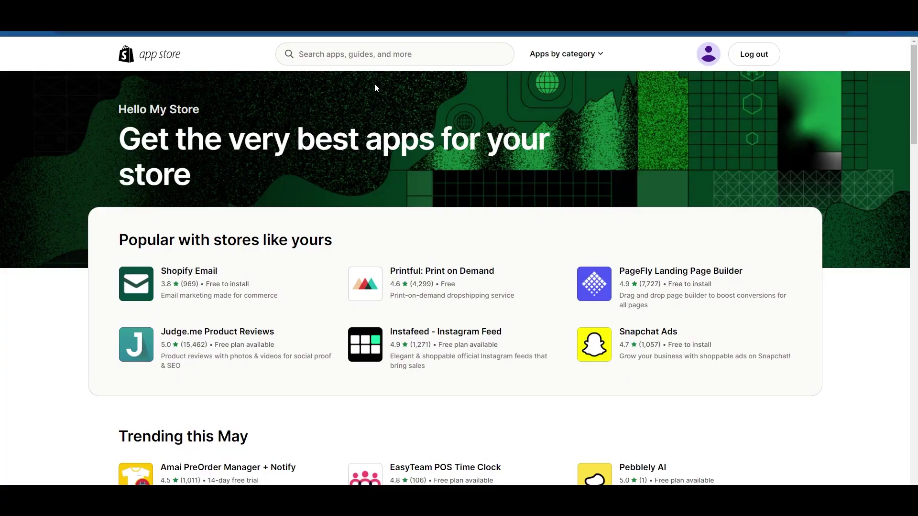
{"action": "left_click", "coordinate": [327, 59]}
{"action": "type", "text": "dr"}
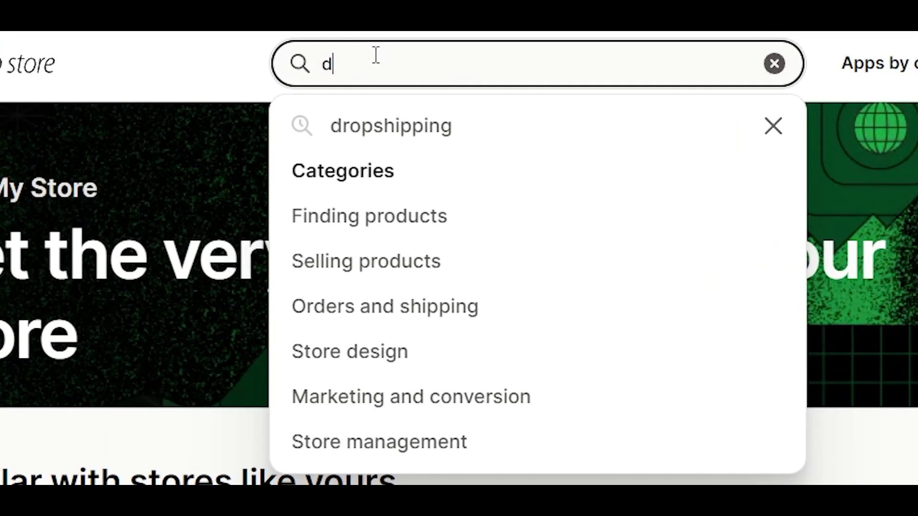
{"action": "left_click", "coordinate": [391, 126]}
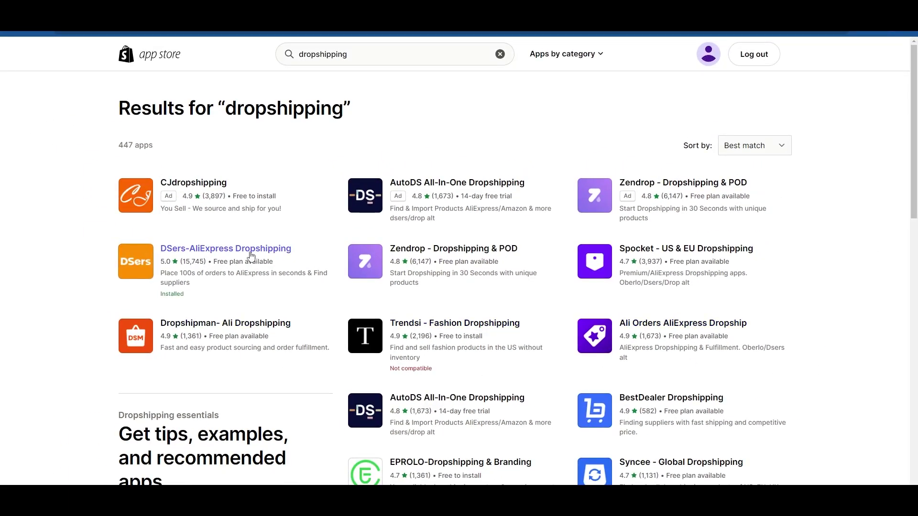
{"action": "left_click", "coordinate": [201, 249]}
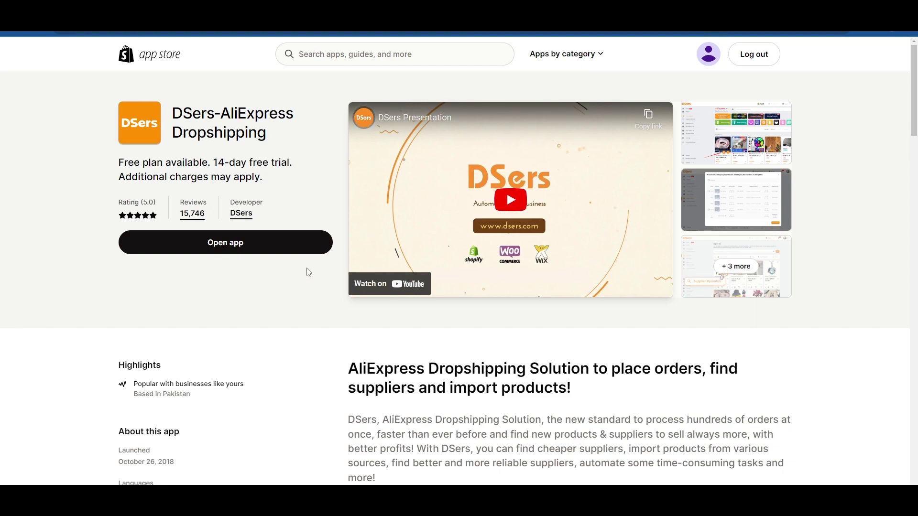
{"action": "left_click", "coordinate": [282, 247]}
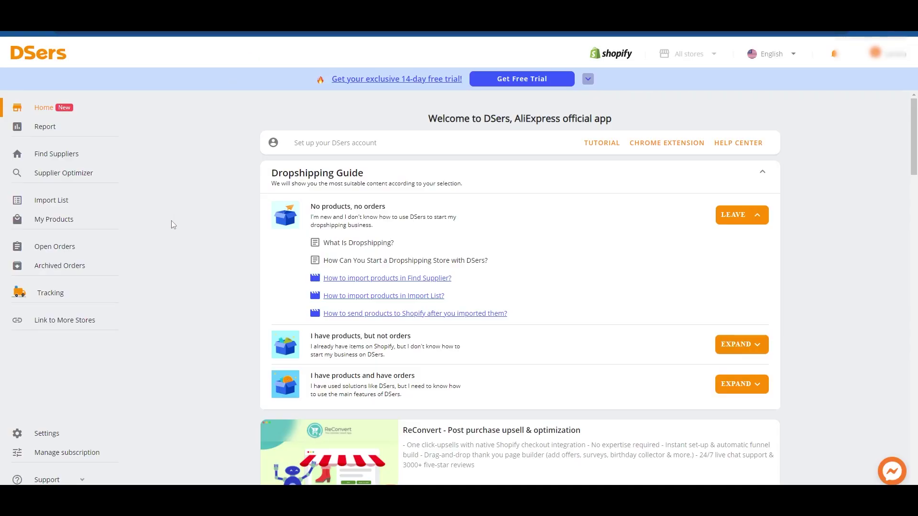
Check My Products and the Import List in DSers, find it empty, and return Home
{"action": "scroll", "coordinate": [167, 311], "scroll_direction": "down", "scroll_amount": 6}
{"action": "scroll", "coordinate": [166, 311], "scroll_direction": "up", "scroll_amount": 6}
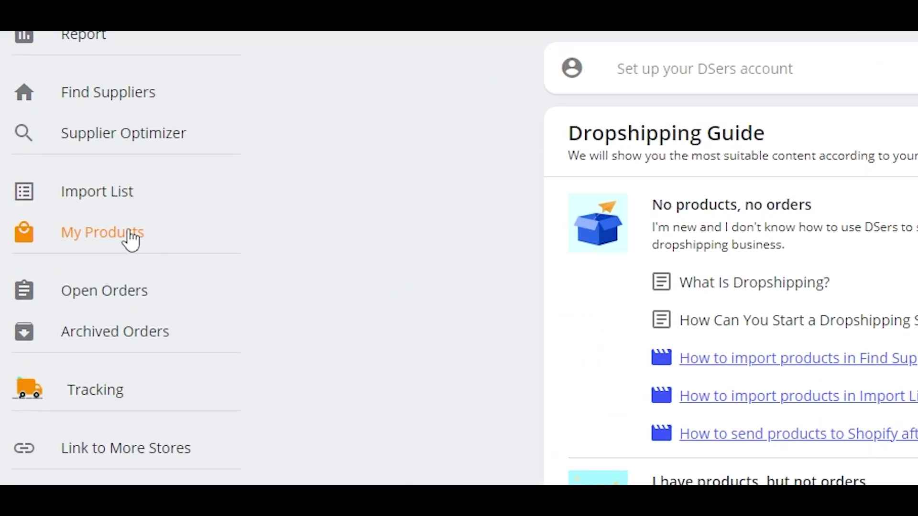
{"action": "left_click", "coordinate": [62, 221]}
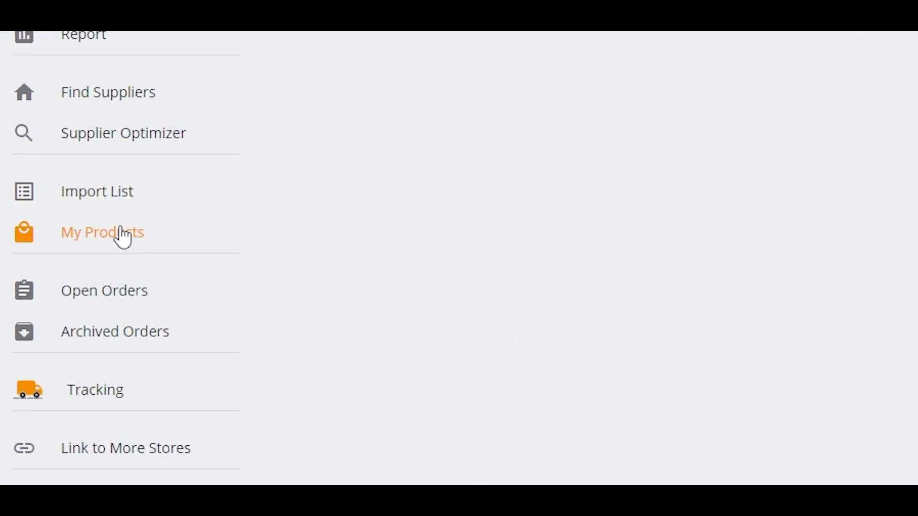
{"action": "left_click", "coordinate": [52, 200]}
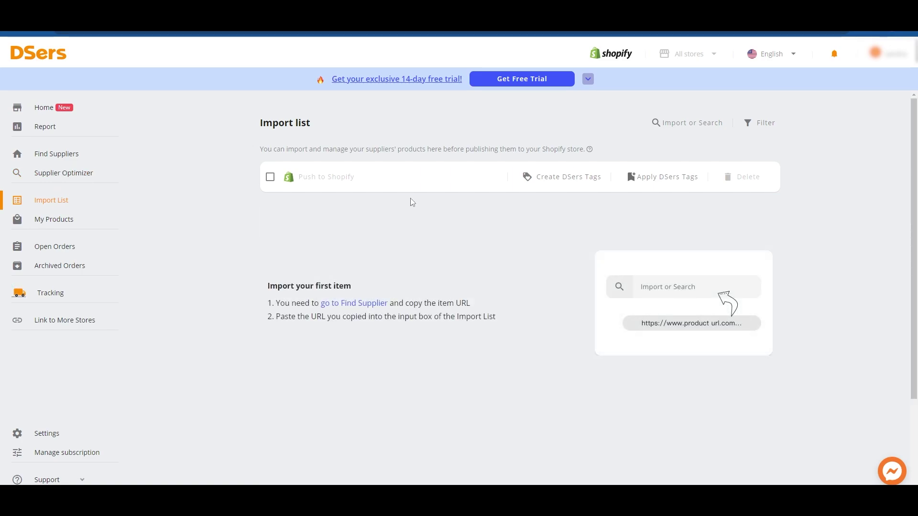
{"action": "left_click", "coordinate": [63, 108]}
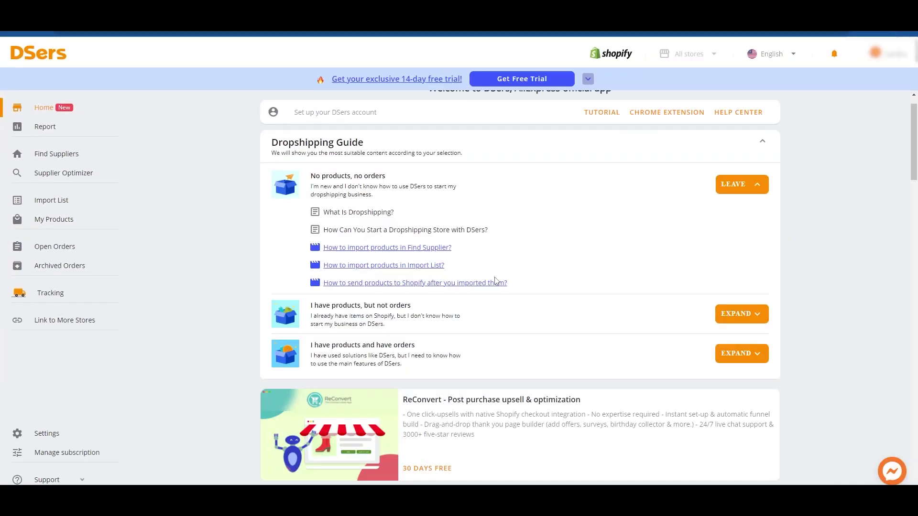
Open a new browser tab and start entering the AliExpress address
{"action": "scroll", "coordinate": [495, 280], "scroll_direction": "down", "scroll_amount": 10}
{"action": "scroll", "coordinate": [899, 245], "scroll_direction": "up", "scroll_amount": 9}
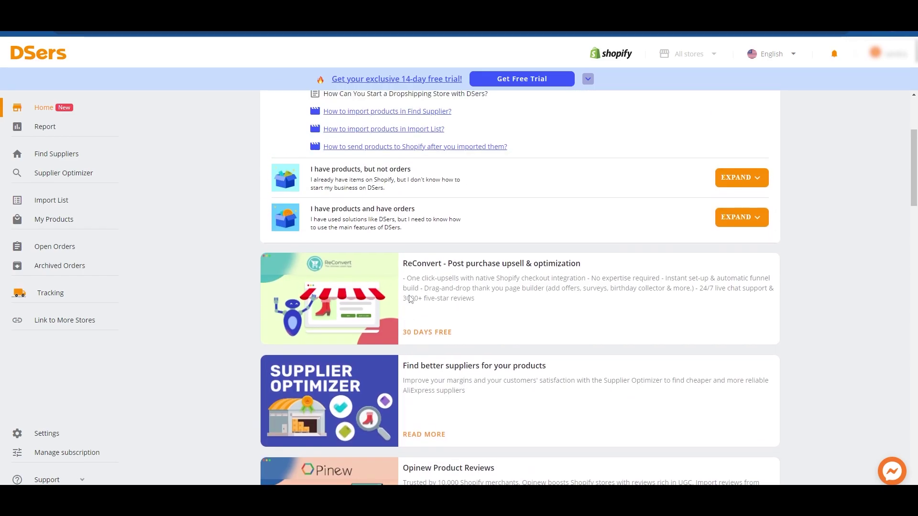
{"action": "scroll", "coordinate": [899, 245], "scroll_direction": "up", "scroll_amount": 2}
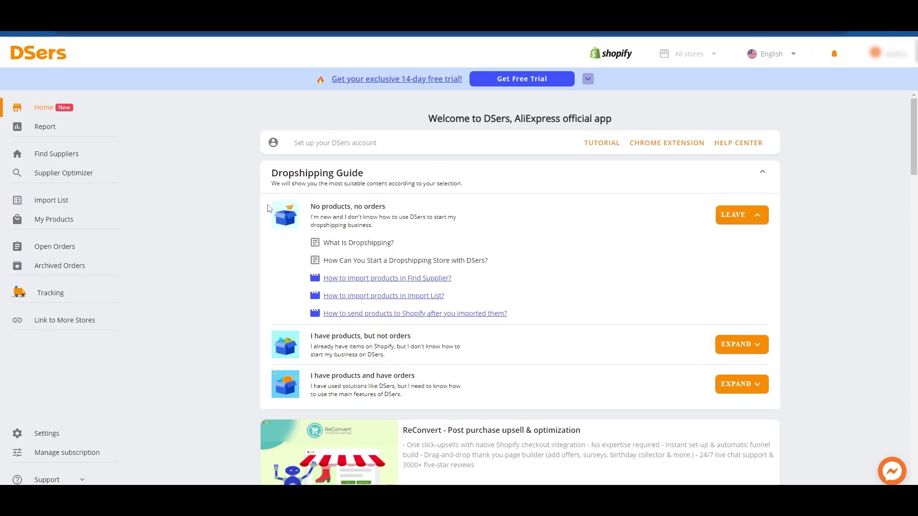
{"action": "key", "text": "ctrl+t"}
{"action": "type", "text": "a"}
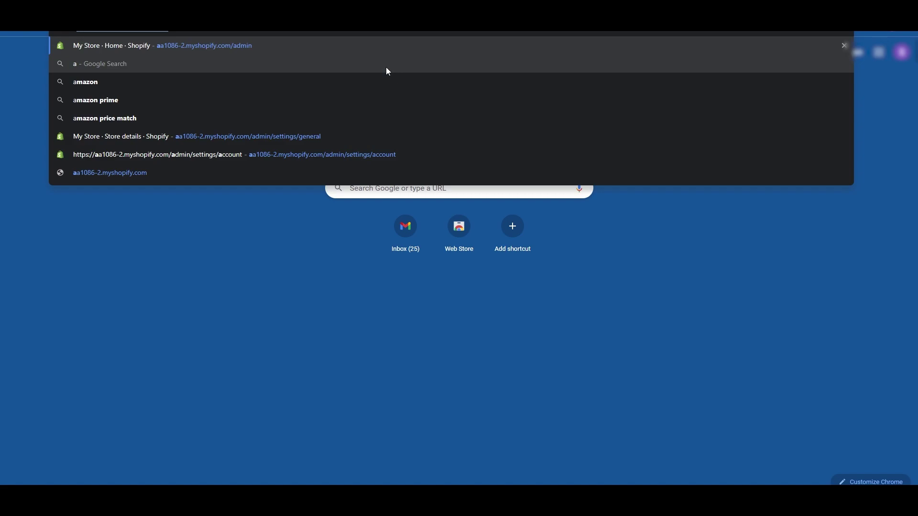
{"action": "type", "text": "l"}
Go to AliExpress, browse the hoodie results, and open the $7.92 hoodie's product page
{"action": "key", "text": "Return"}
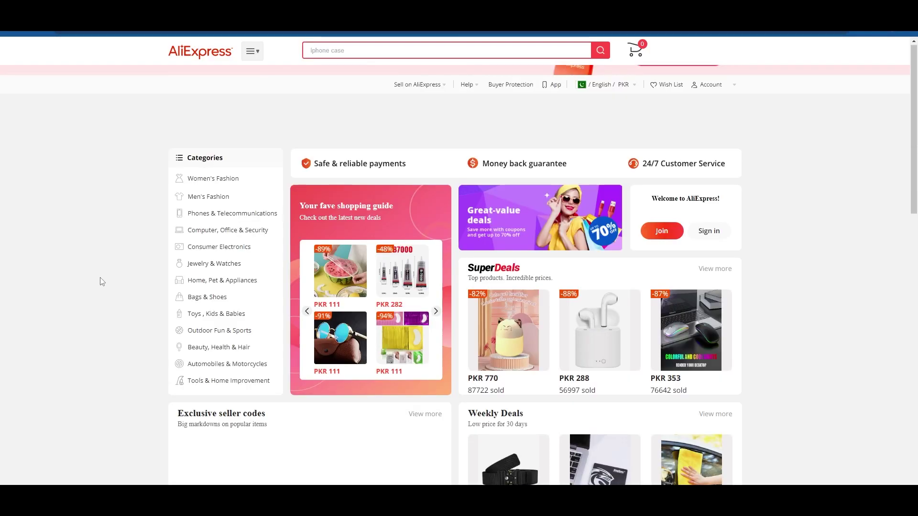
{"action": "mouse_move", "coordinate": [210, 196]}
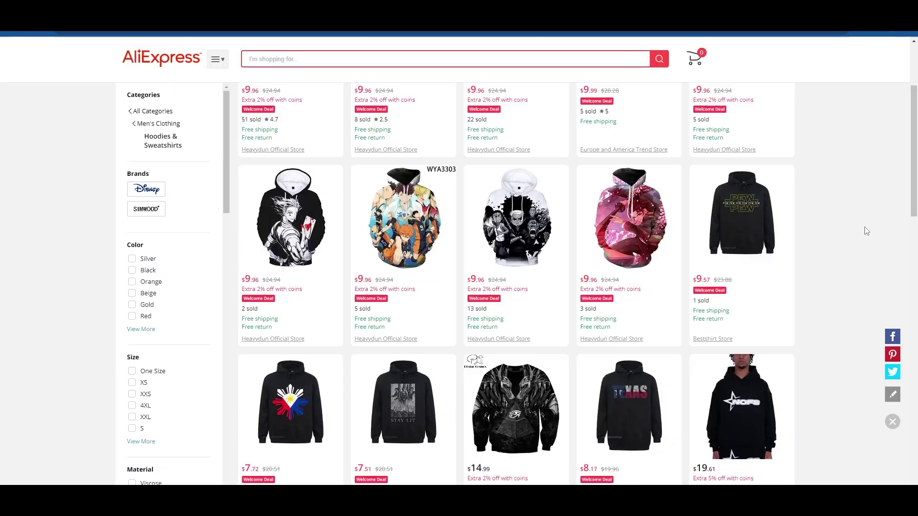
{"action": "scroll", "coordinate": [864, 226], "scroll_direction": "down", "scroll_amount": 2}
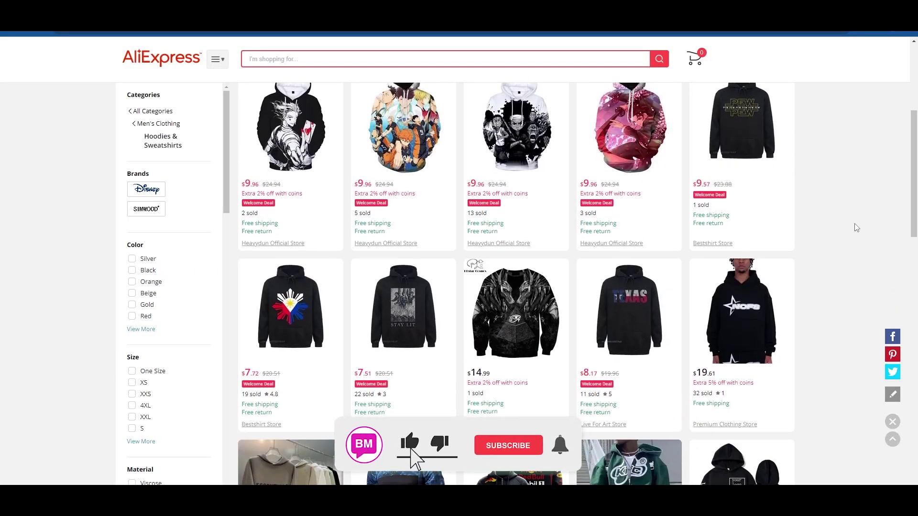
{"action": "scroll", "coordinate": [855, 227], "scroll_direction": "down", "scroll_amount": 3}
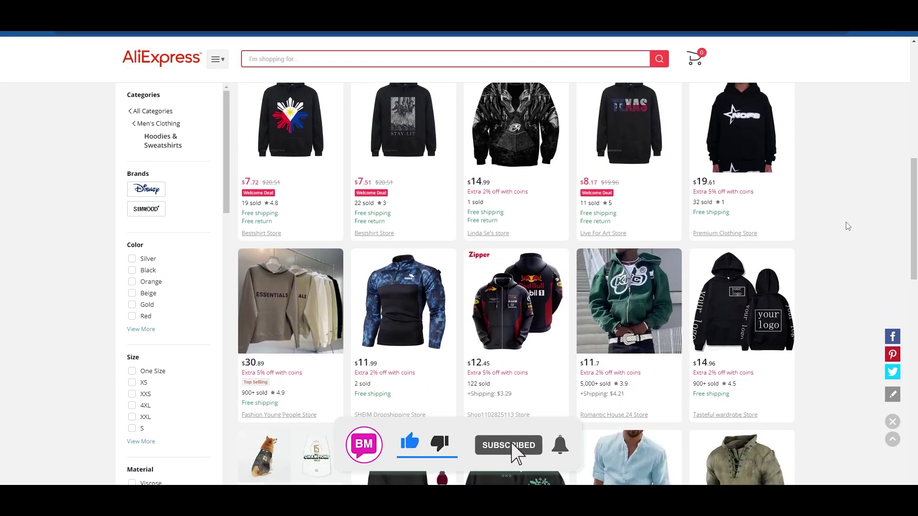
{"action": "scroll", "coordinate": [830, 219], "scroll_direction": "down", "scroll_amount": 3}
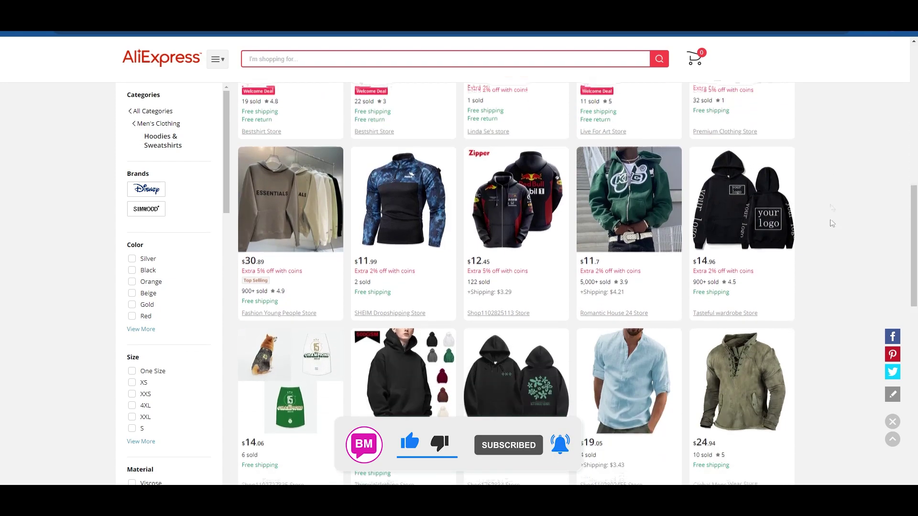
{"action": "scroll", "coordinate": [831, 220], "scroll_direction": "down", "scroll_amount": 3}
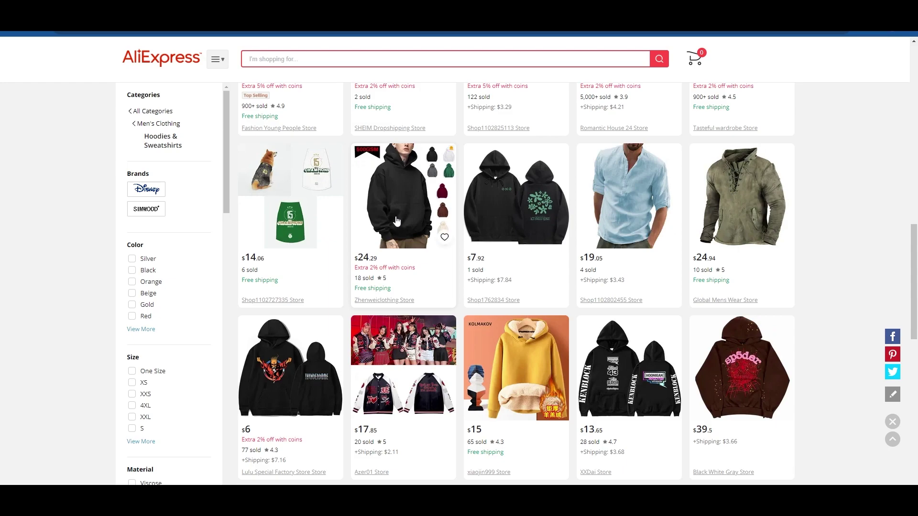
{"action": "left_click", "coordinate": [524, 238]}
Copy the hoodie's product link from the address bar and return to the DSers tab
{"action": "right_click", "coordinate": [370, 29]}
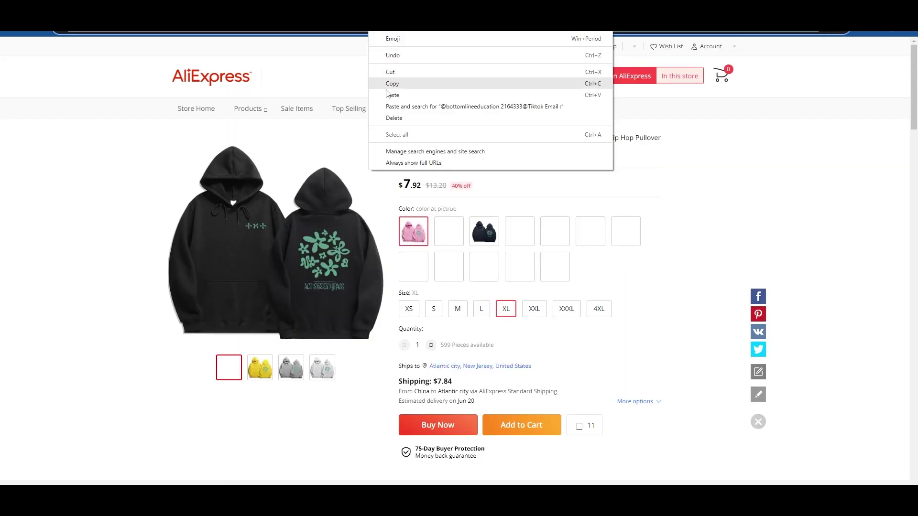
{"action": "left_click", "coordinate": [374, 79]}
{"action": "key", "text": "ctrl+Tab"}
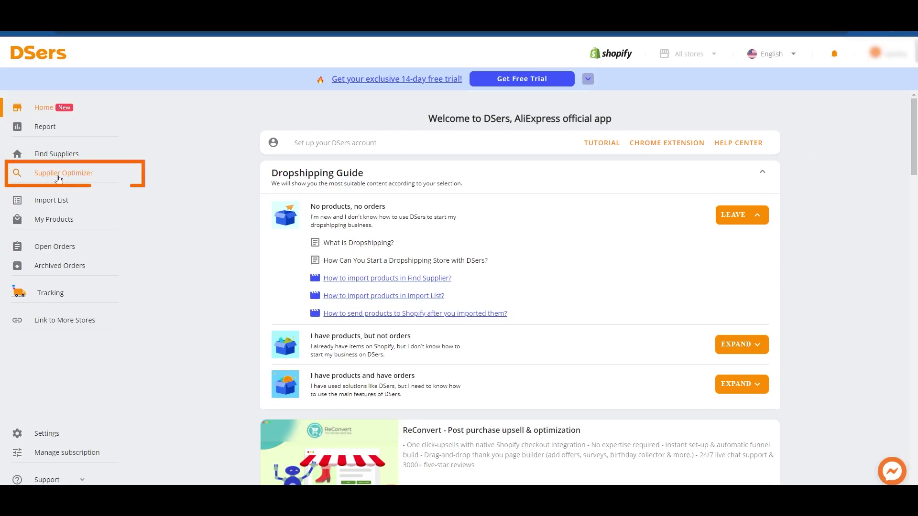
Paste the copied AliExpress hoodie URL into Supplier Optimizer and search for similar suppliers
{"action": "left_click", "coordinate": [42, 177]}
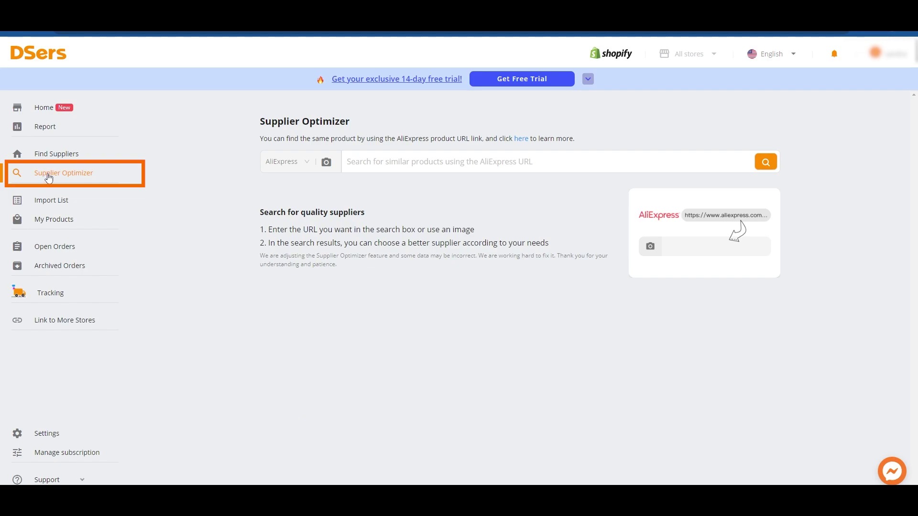
{"action": "right_click", "coordinate": [444, 168]}
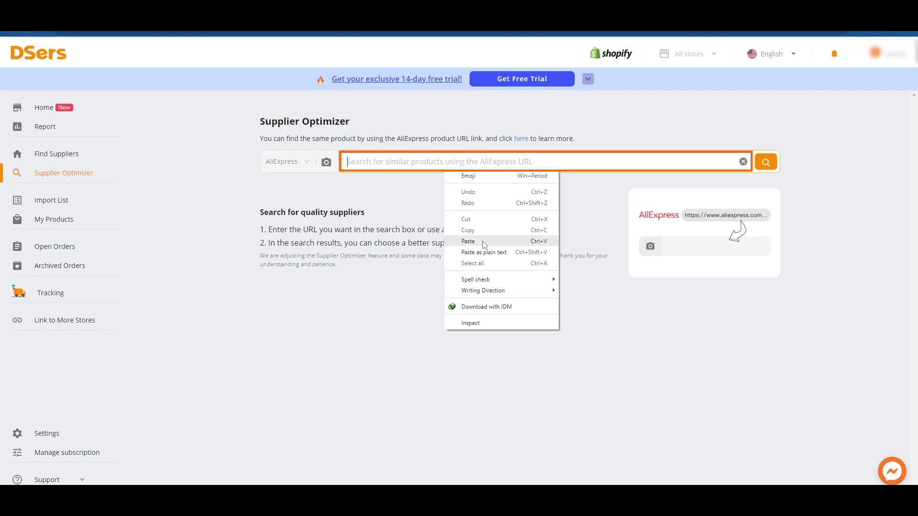
{"action": "left_click", "coordinate": [468, 241]}
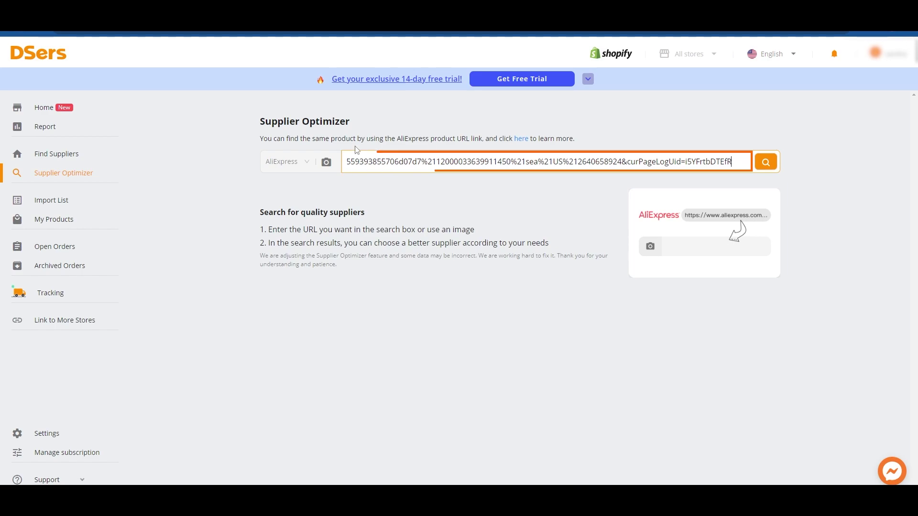
{"action": "left_click", "coordinate": [766, 164]}
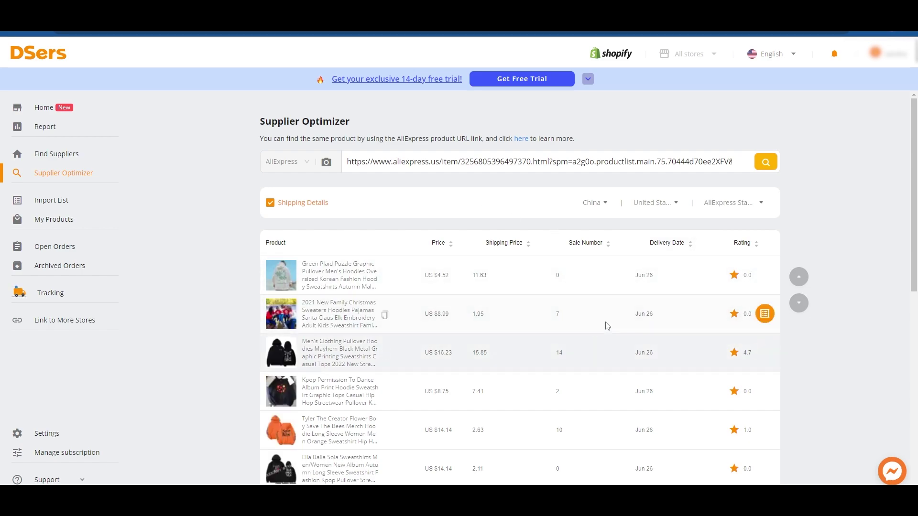
Sort supplier results by rating, then sale number, and import the $16.23 hoodie
{"action": "left_click", "coordinate": [755, 242]}
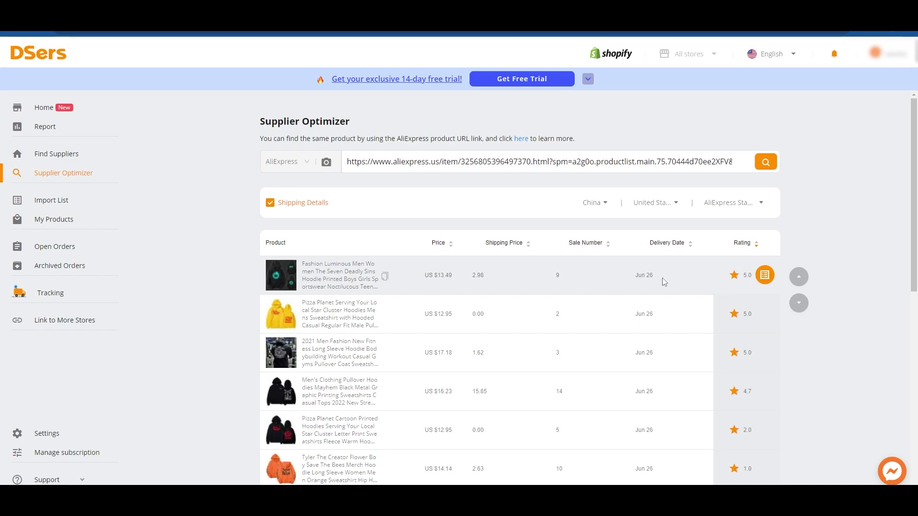
{"action": "left_click", "coordinate": [601, 246]}
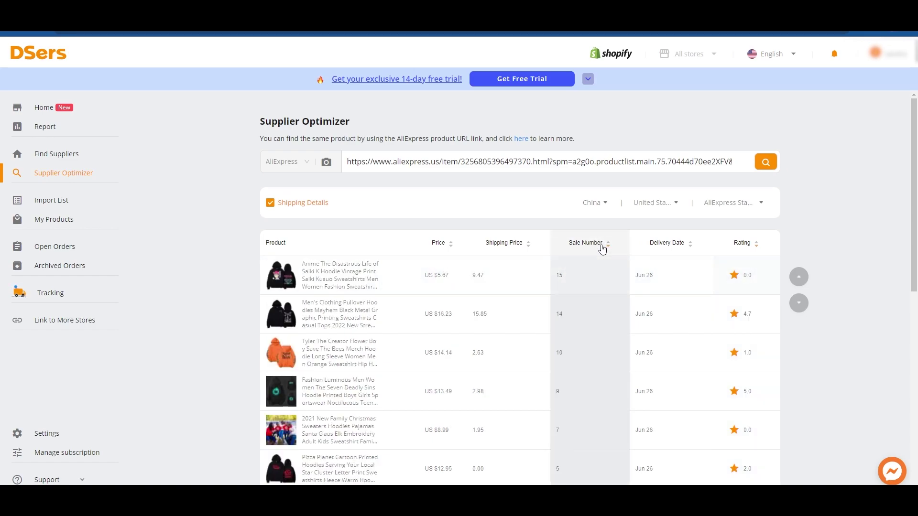
{"action": "mouse_move", "coordinate": [284, 290]}
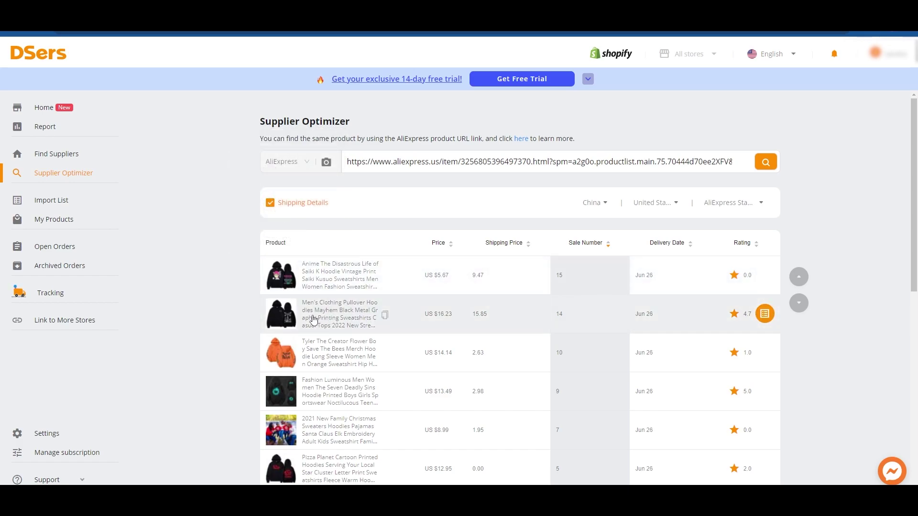
{"action": "mouse_move", "coordinate": [288, 321]}
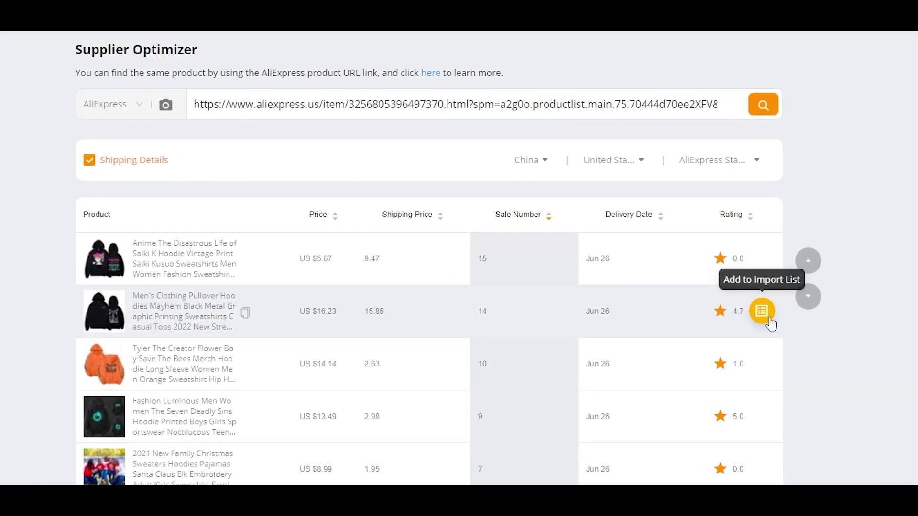
{"action": "left_click", "coordinate": [769, 322]}
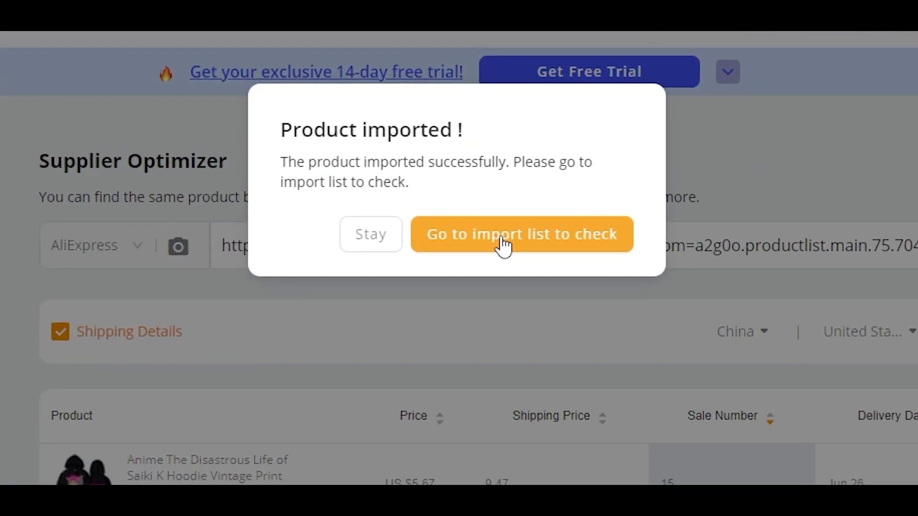
Check the imported hoodie in the Import List and open its editor showing 42 variants
{"action": "left_click", "coordinate": [487, 241]}
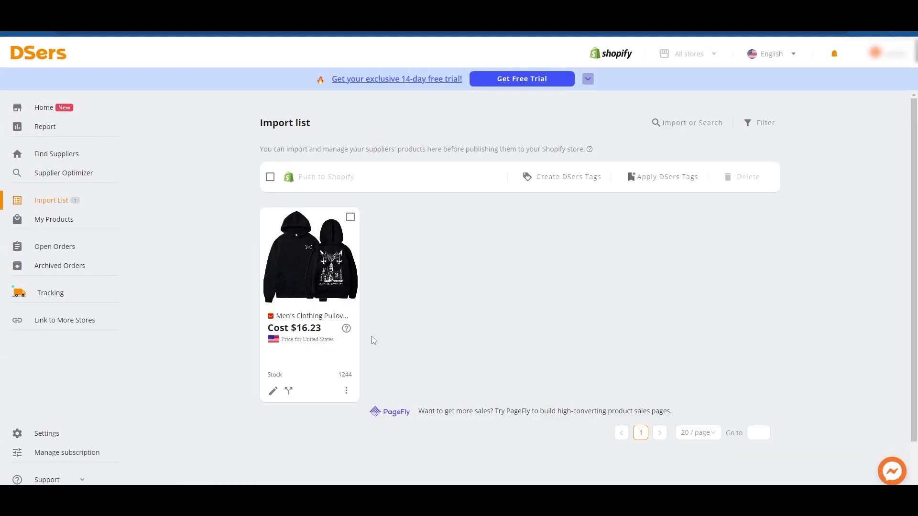
{"action": "mouse_move", "coordinate": [343, 309]}
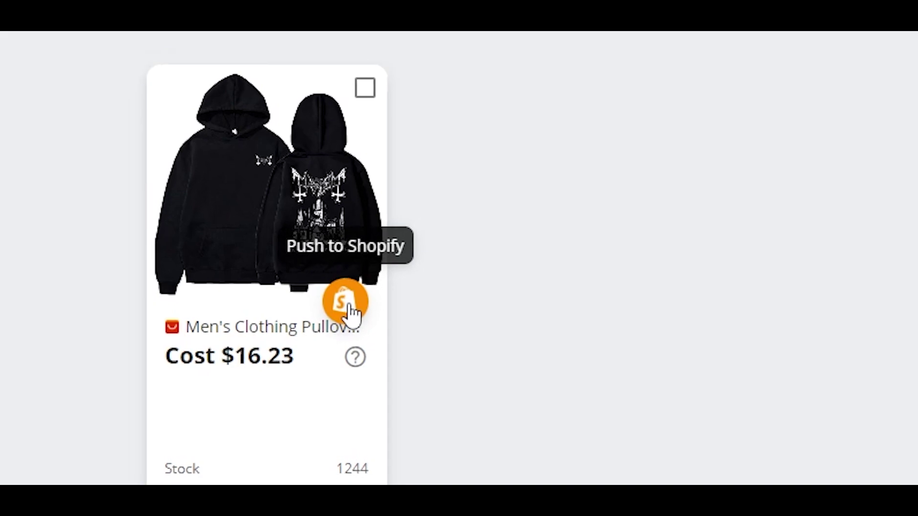
{"action": "left_click", "coordinate": [211, 464]}
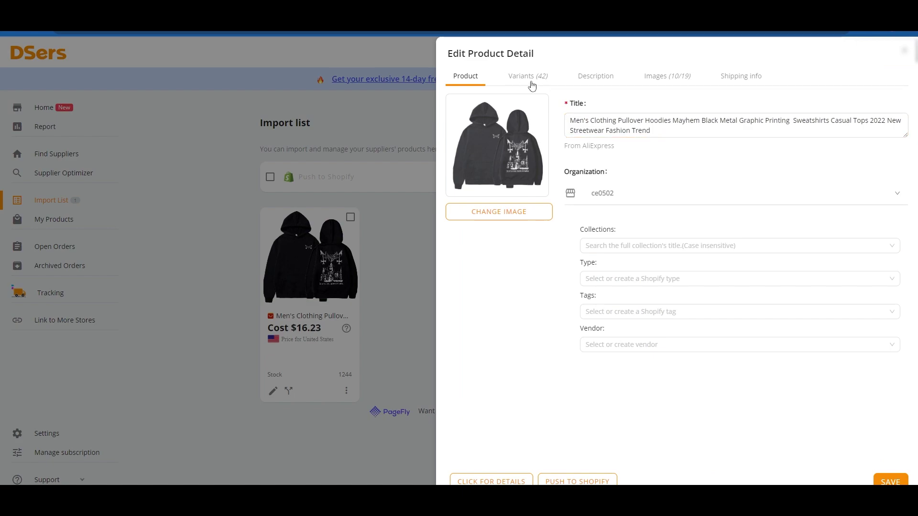
Review the hoodie's Images and Shipping info, then save its product details
{"action": "left_click", "coordinate": [674, 83]}
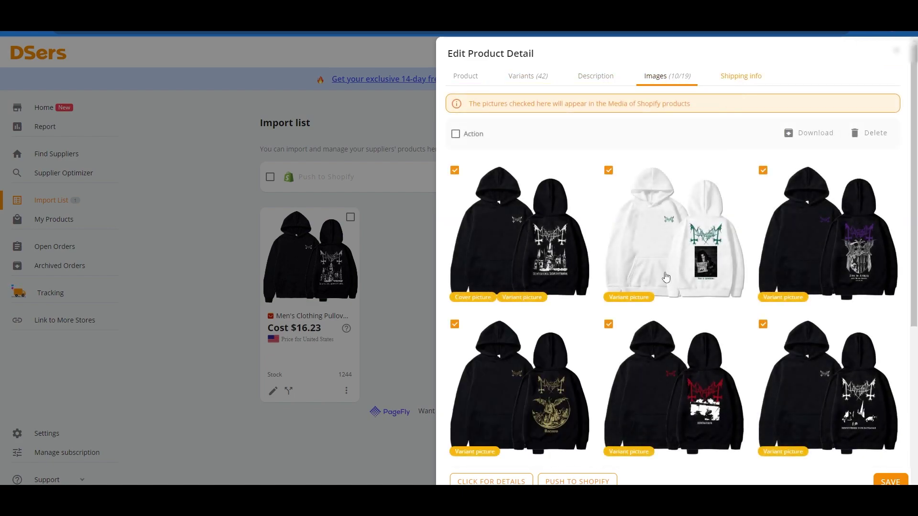
{"action": "scroll", "coordinate": [673, 296], "scroll_direction": "down", "scroll_amount": 3}
{"action": "scroll", "coordinate": [674, 297], "scroll_direction": "down", "scroll_amount": 2}
{"action": "scroll", "coordinate": [688, 191], "scroll_direction": "up", "scroll_amount": 5}
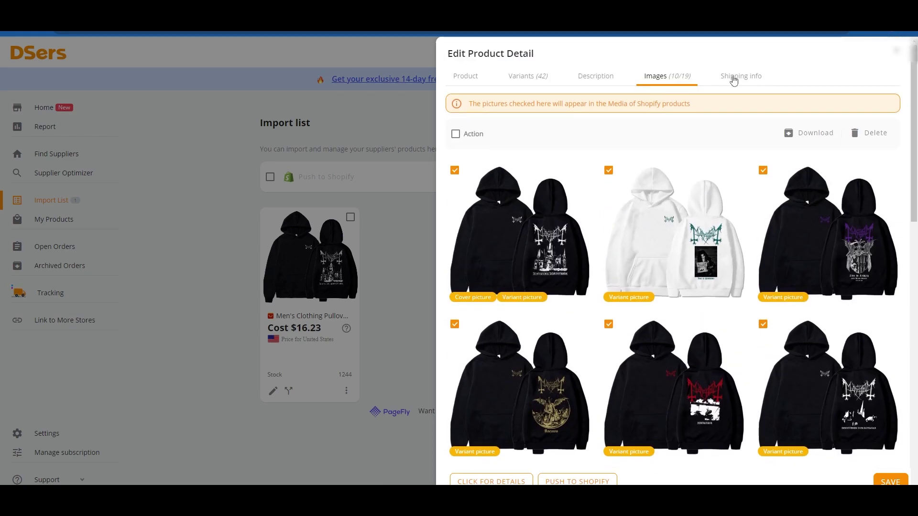
{"action": "left_click", "coordinate": [734, 78]}
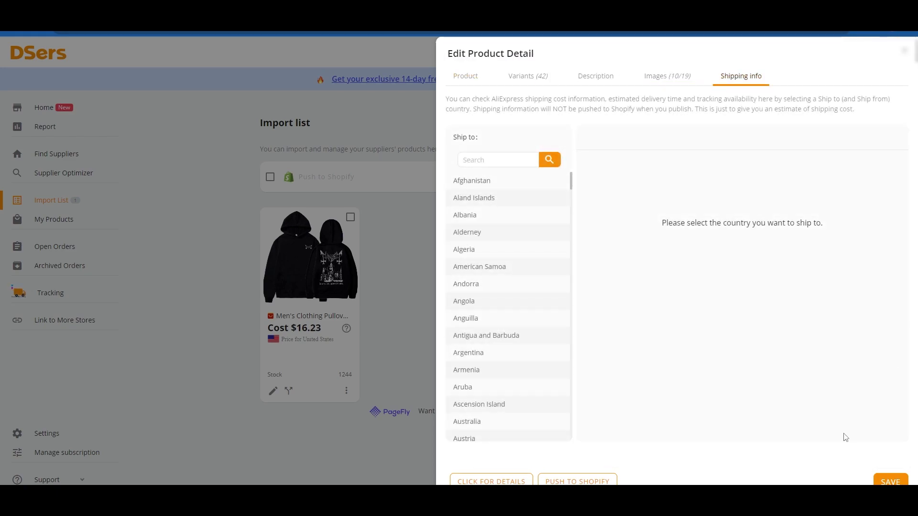
{"action": "left_click", "coordinate": [899, 482]}
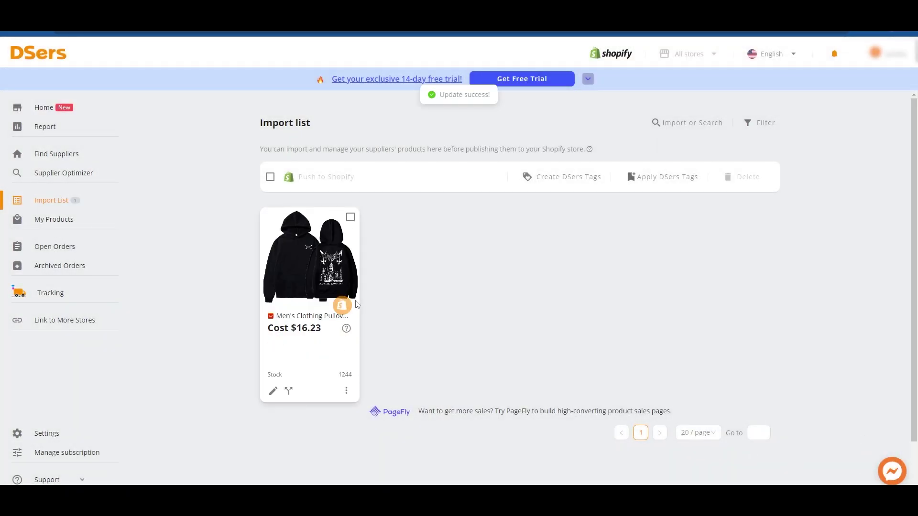
Push the $16.23 hoodie to the Shopify store and confirm in the Push Products dialog
{"action": "left_click", "coordinate": [342, 306]}
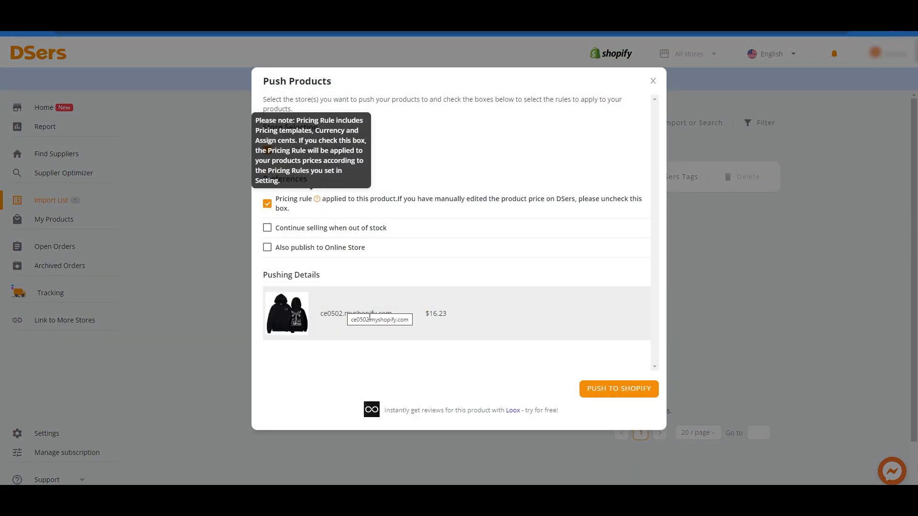
{"action": "left_click", "coordinate": [623, 392]}
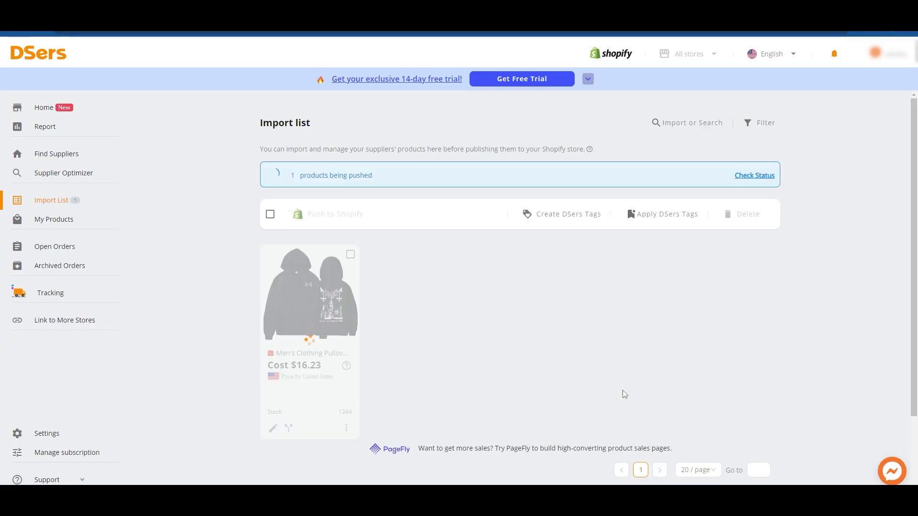